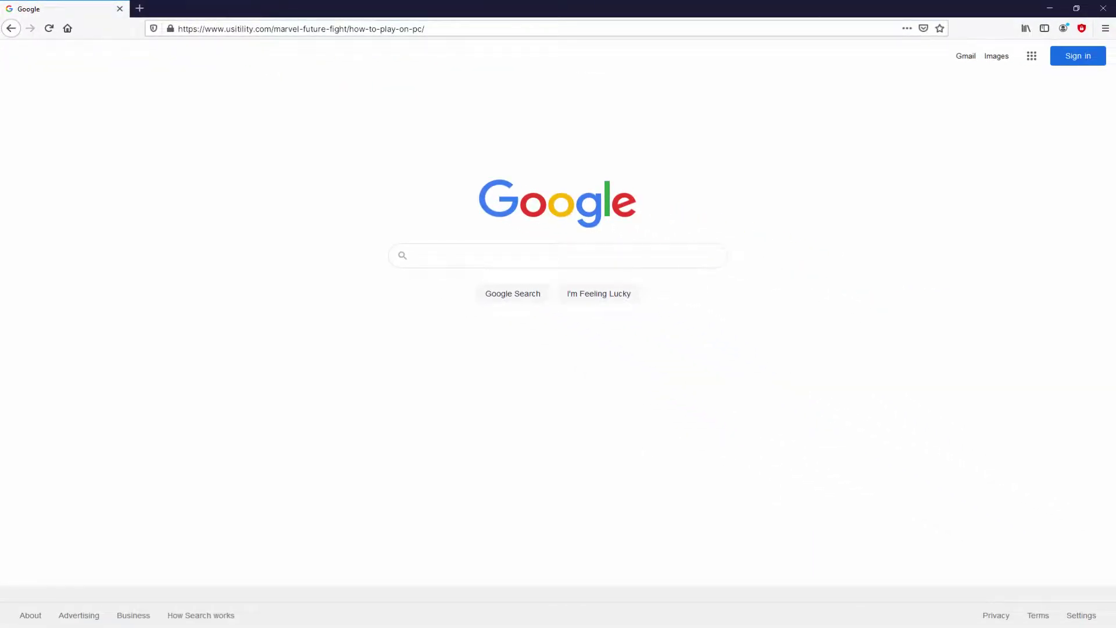
key("Return")
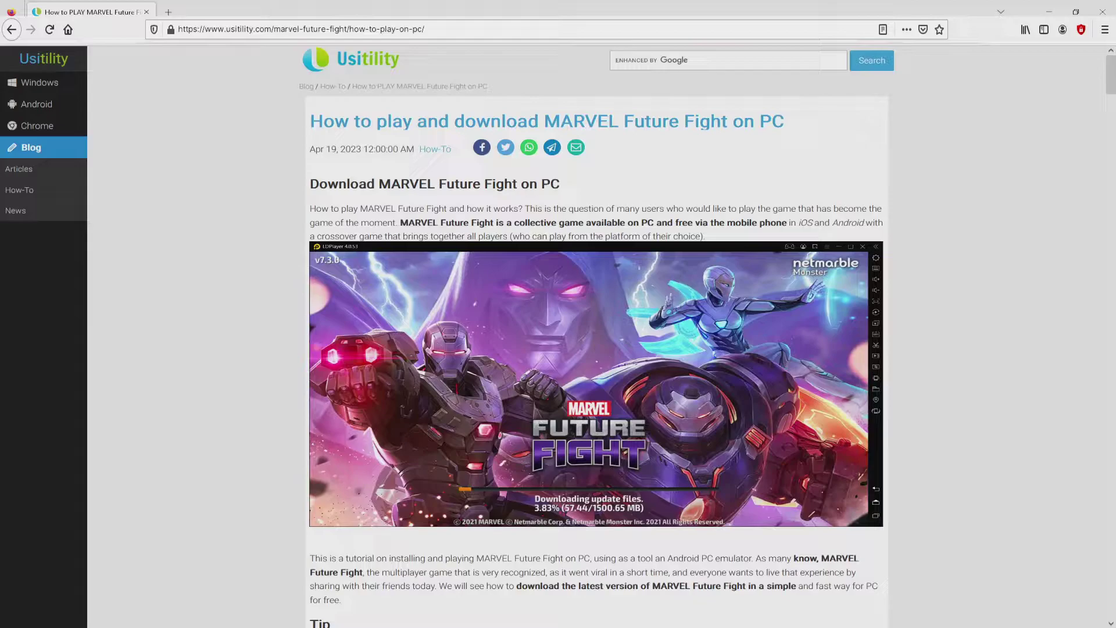
scroll(596, 337, "down", 4)
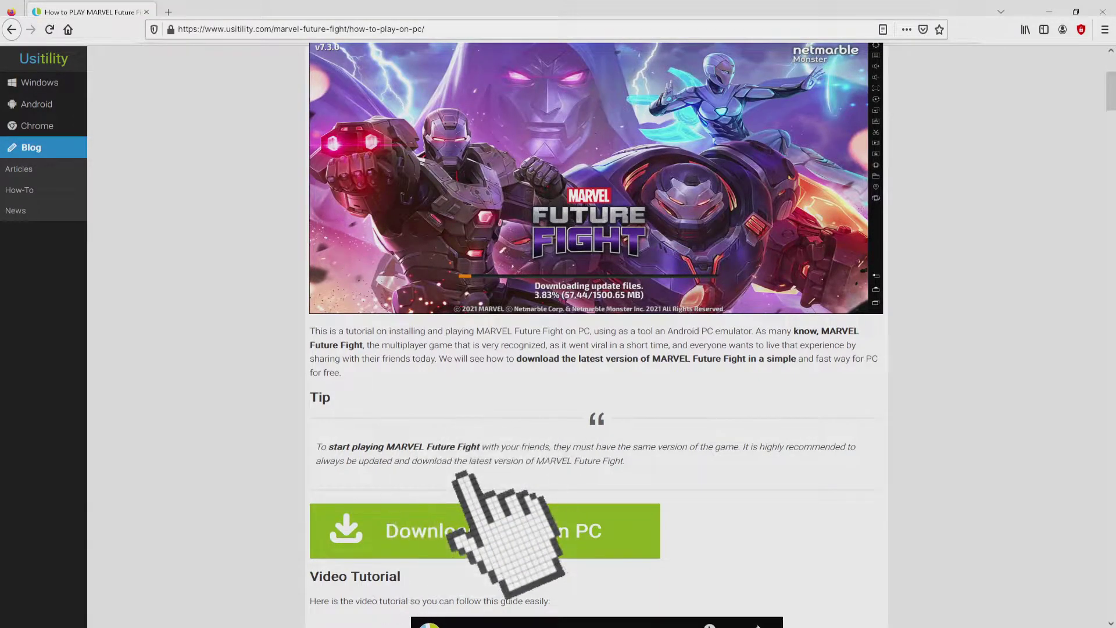
left_click(485, 531)
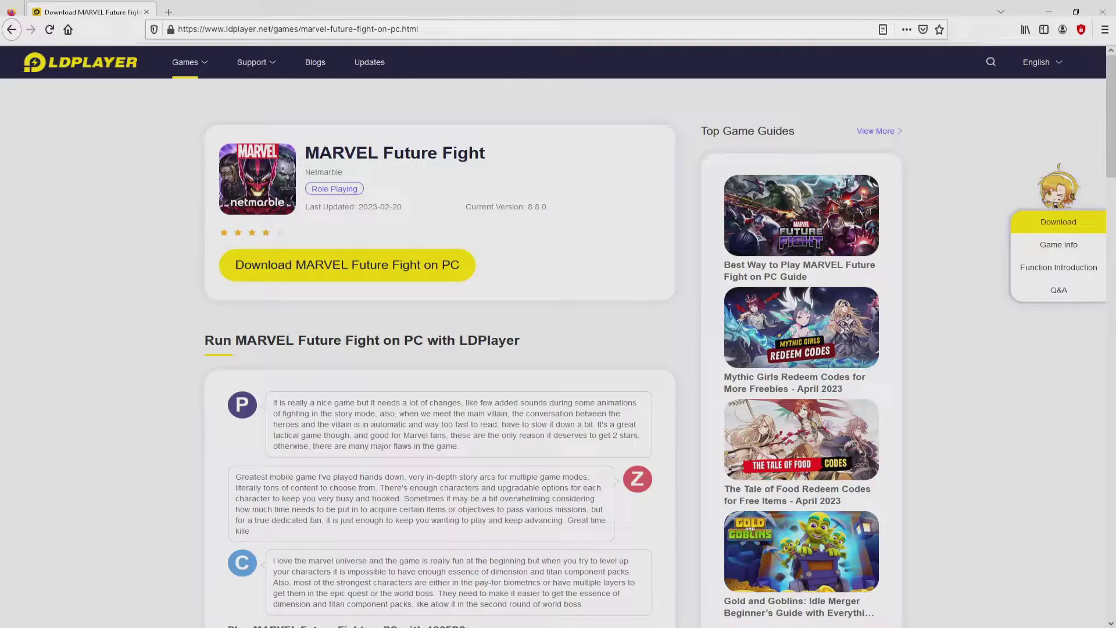
- Review the LDPlayer page for MARVEL Future Fight and download the game's PC installer
scroll(440, 348, "down", 15)
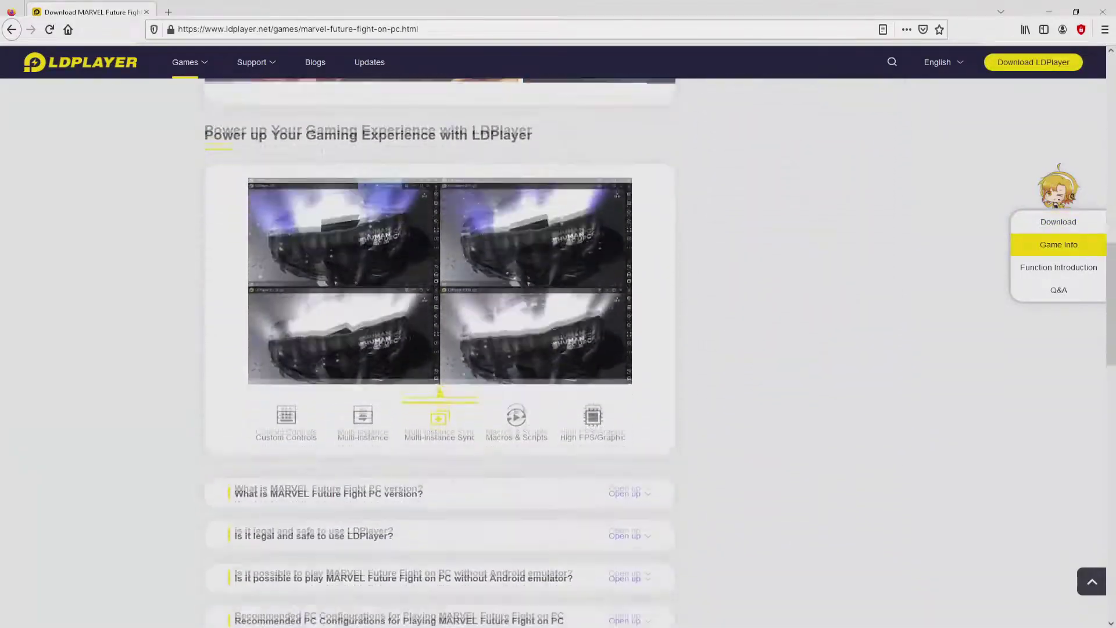
scroll(439, 349, "down", 4)
scroll(439, 349, "up", 7)
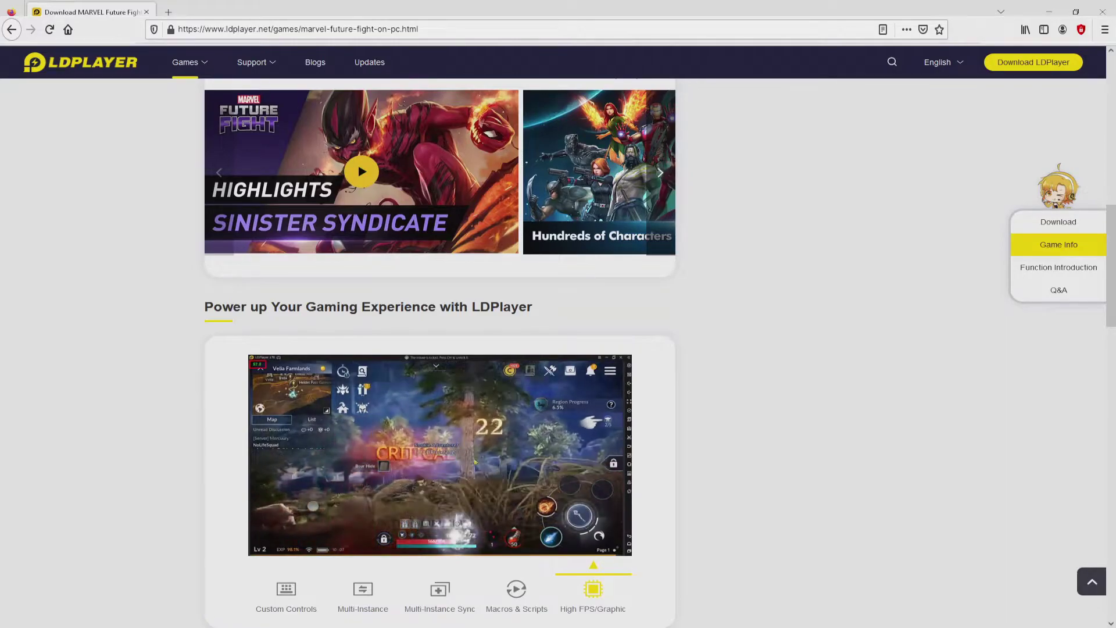
scroll(440, 349, "up", 1)
scroll(440, 348, "up", 10)
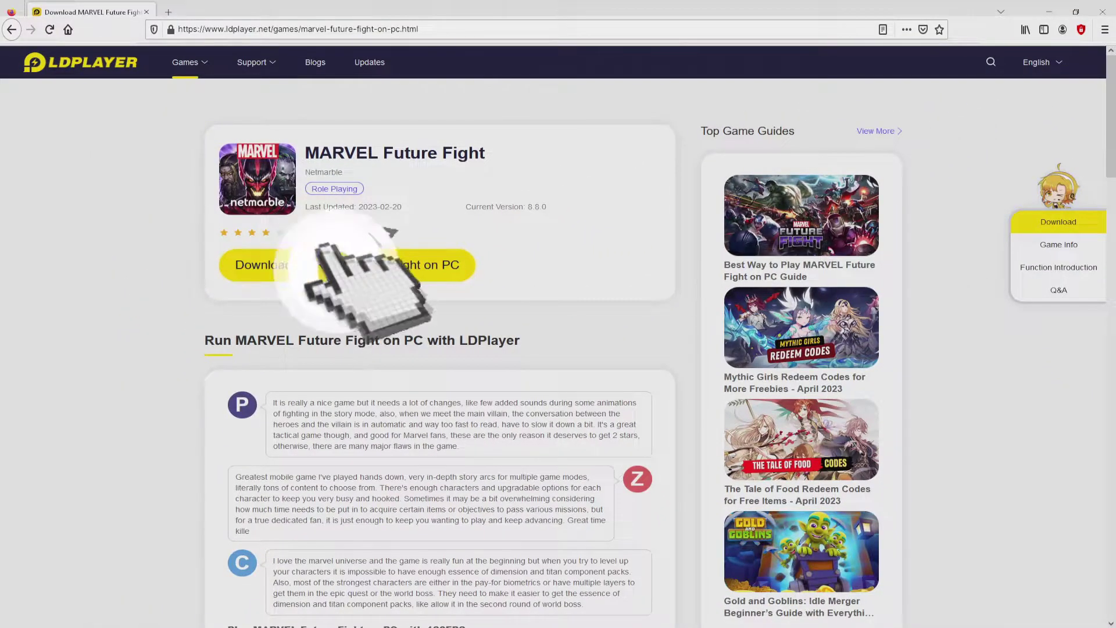
left_click(342, 264)
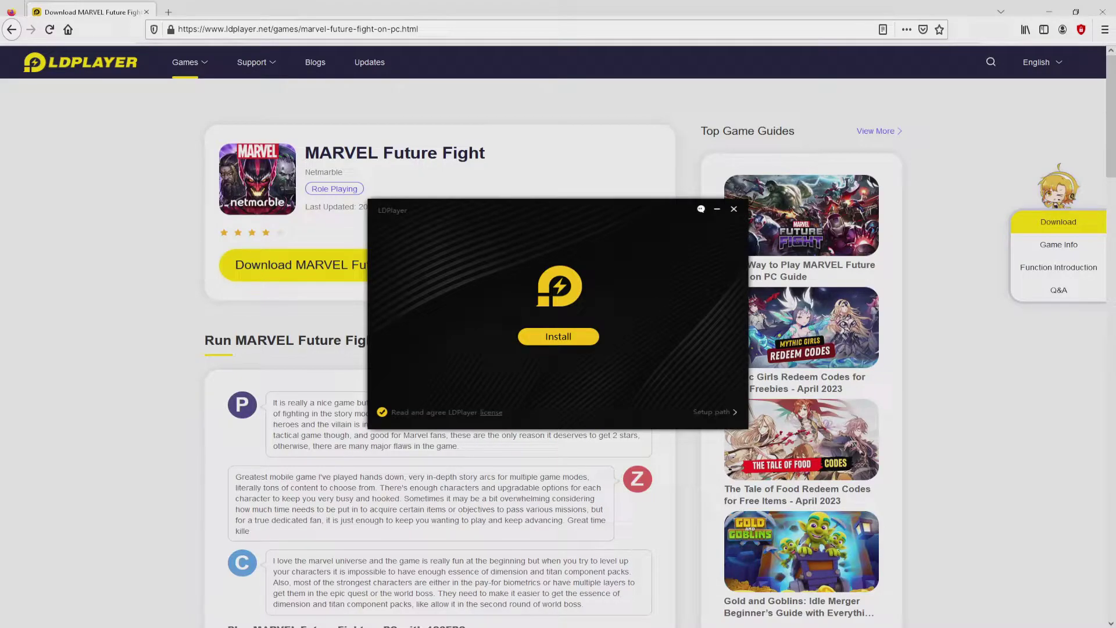
- Install LDPlayer in the default setup path, rejecting the Avast Free Antivirus and McAfee WebAdvisor offers
key("super+d")
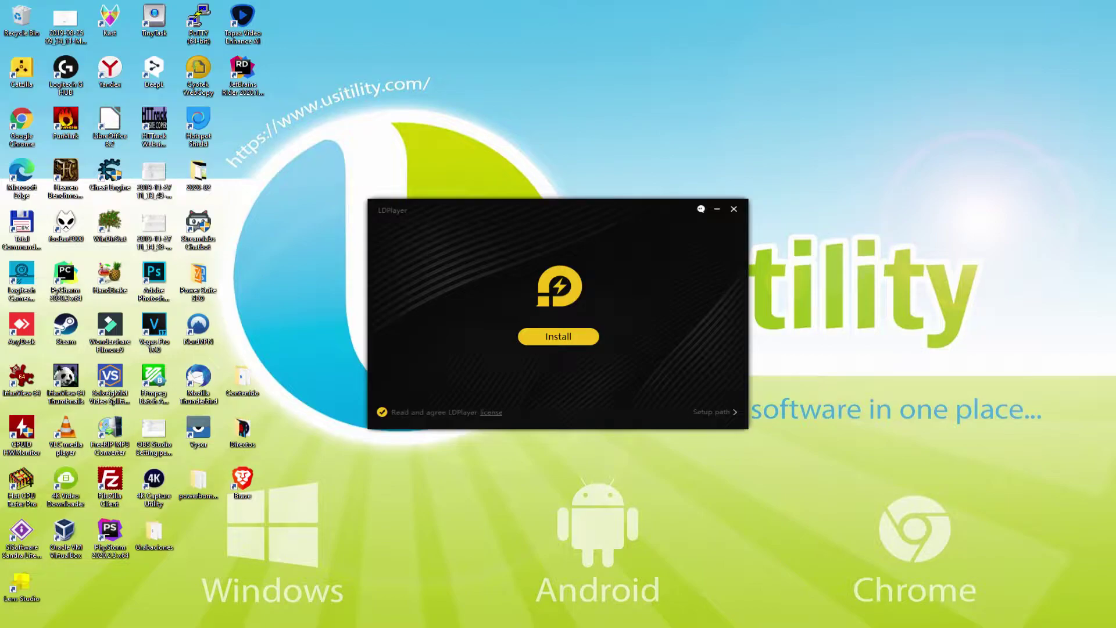
left_click(697, 410)
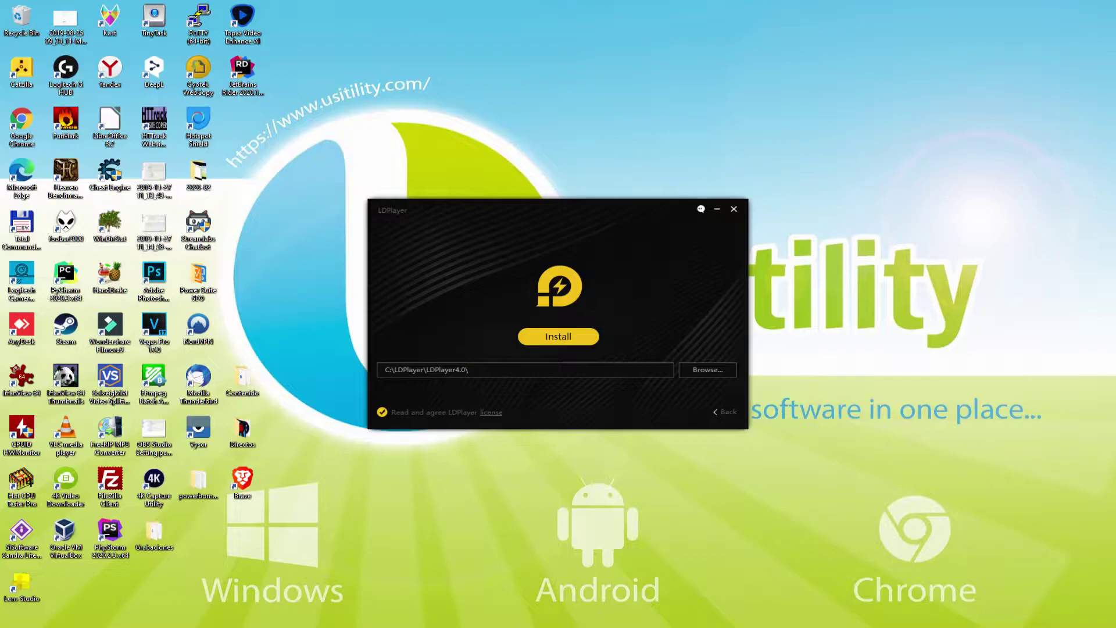
left_click(715, 408)
left_click(552, 335)
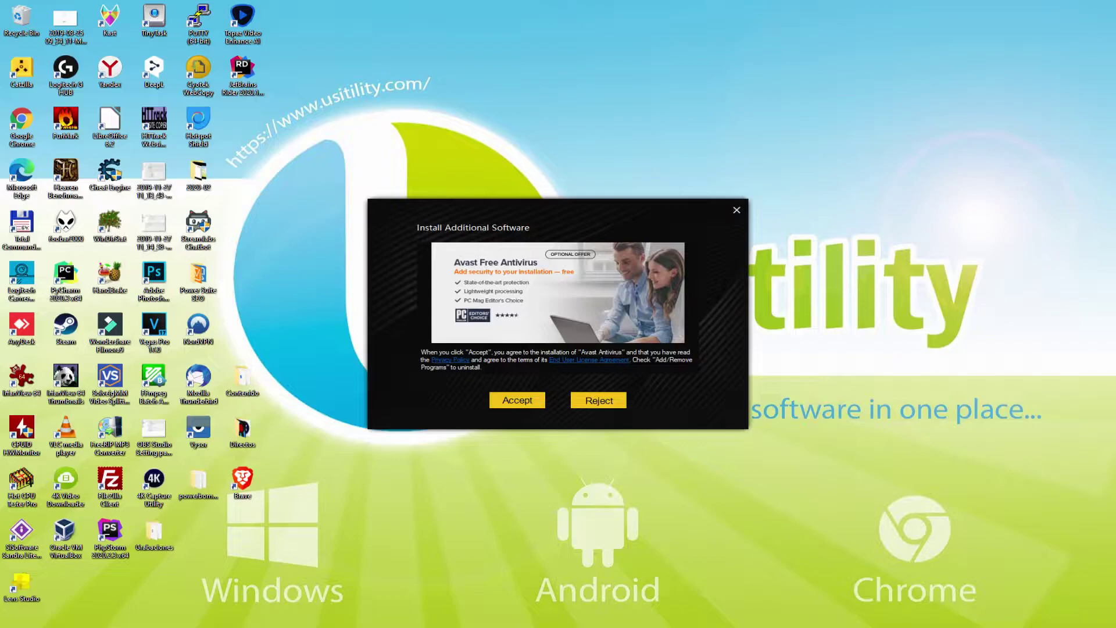
left_click(597, 400)
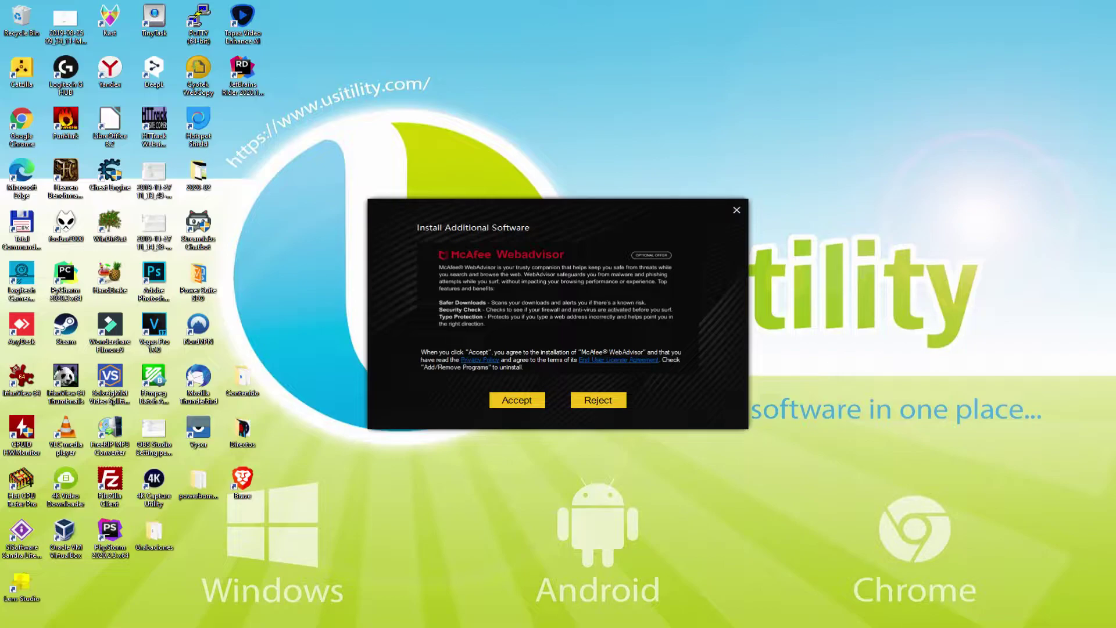
left_click(597, 395)
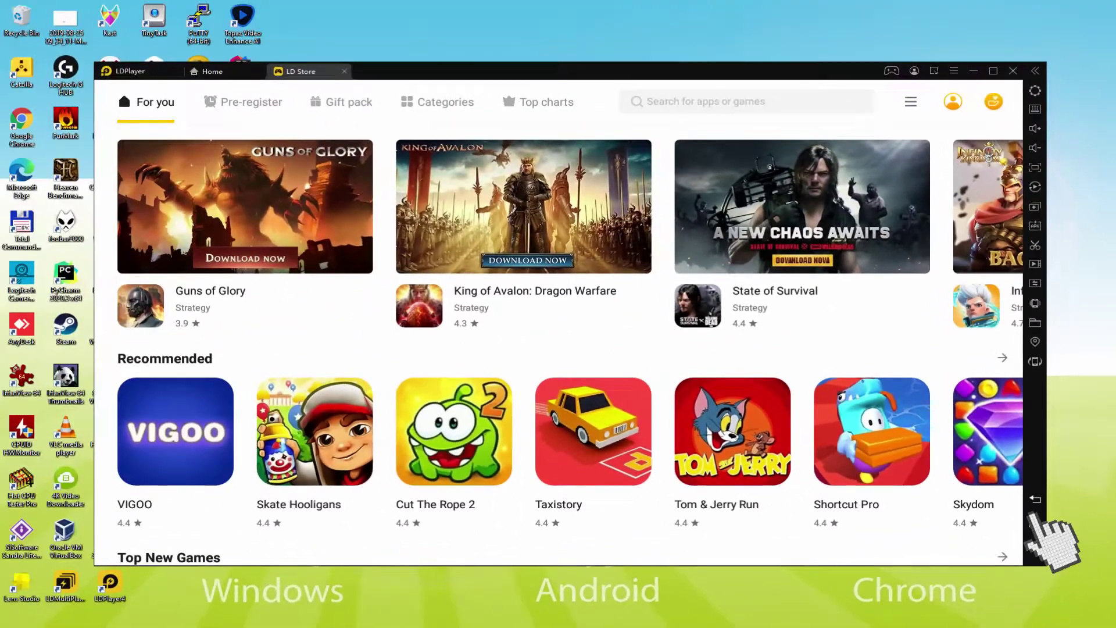
- Leave LD Store and open Play Store from the System Apps folder on the emulator's home screen
left_click(1034, 498)
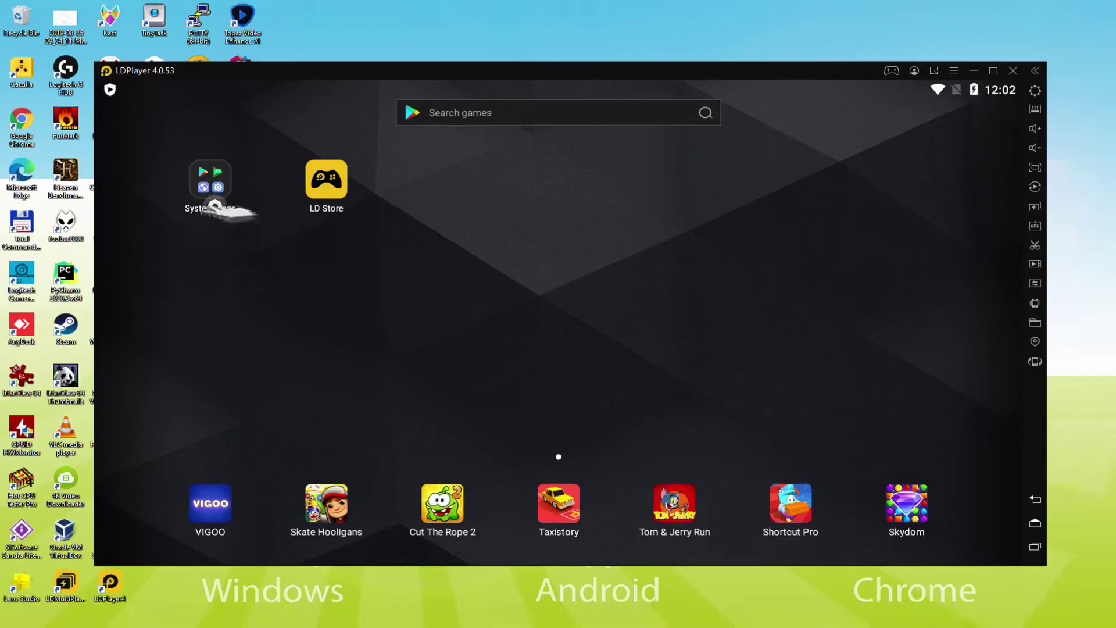
left_click(356, 149)
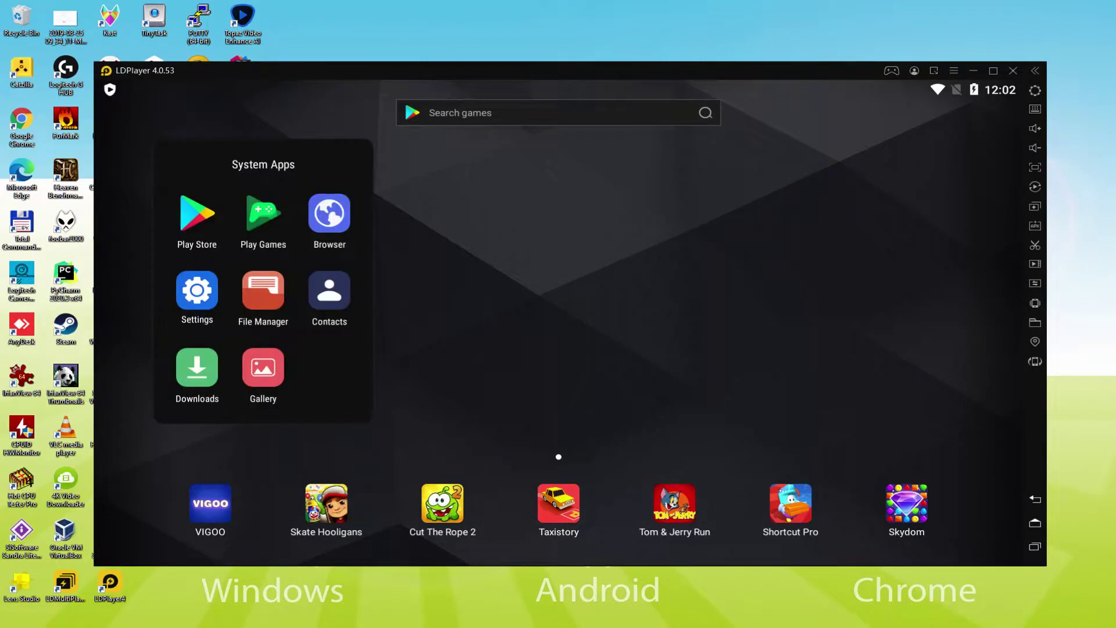
left_click(195, 212)
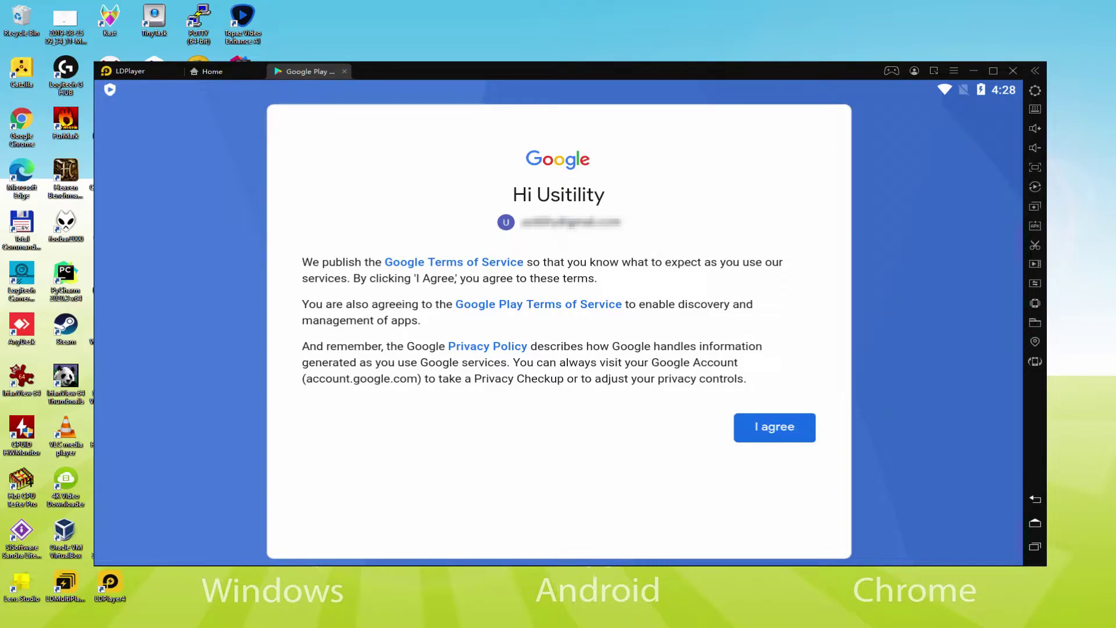
- Agree to the Google terms and accept the Google services with Back up to Google Drive turned off
left_click(771, 434)
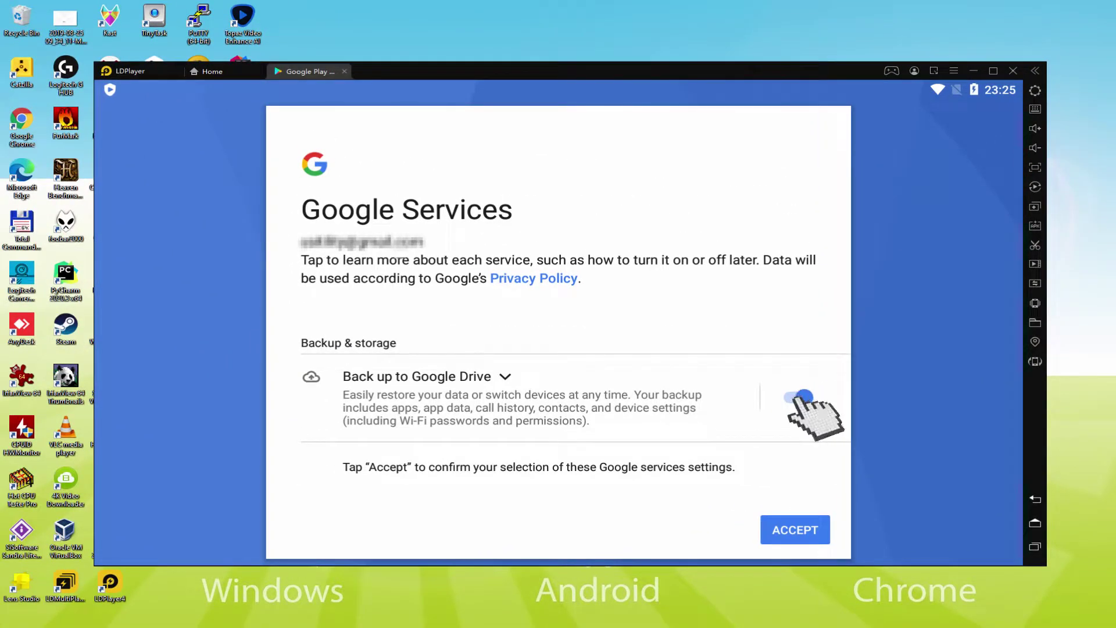
left_click(801, 397)
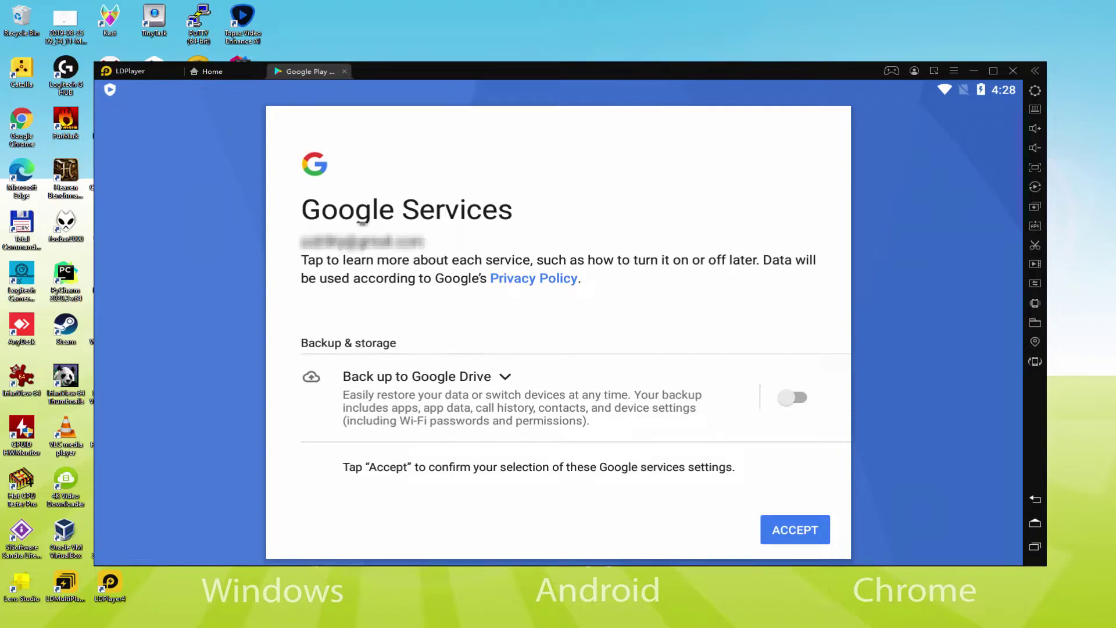
left_click(804, 530)
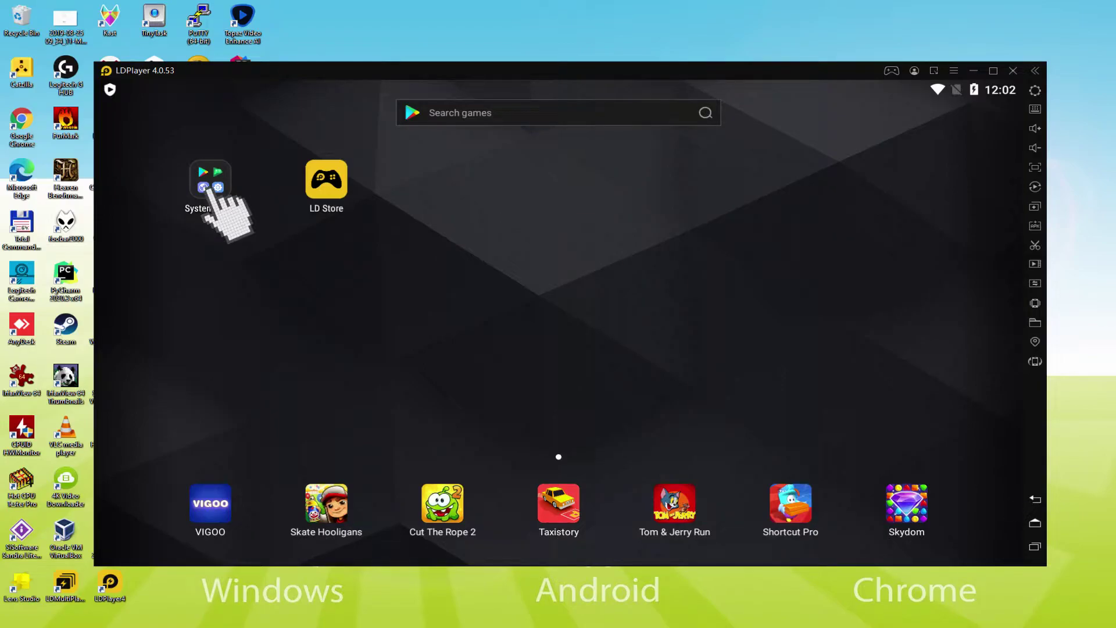
- Search Play Store for "marvel future fight", install MARVEL Future Fight and return to the emulator's home screen
left_click(211, 184)
left_click(196, 214)
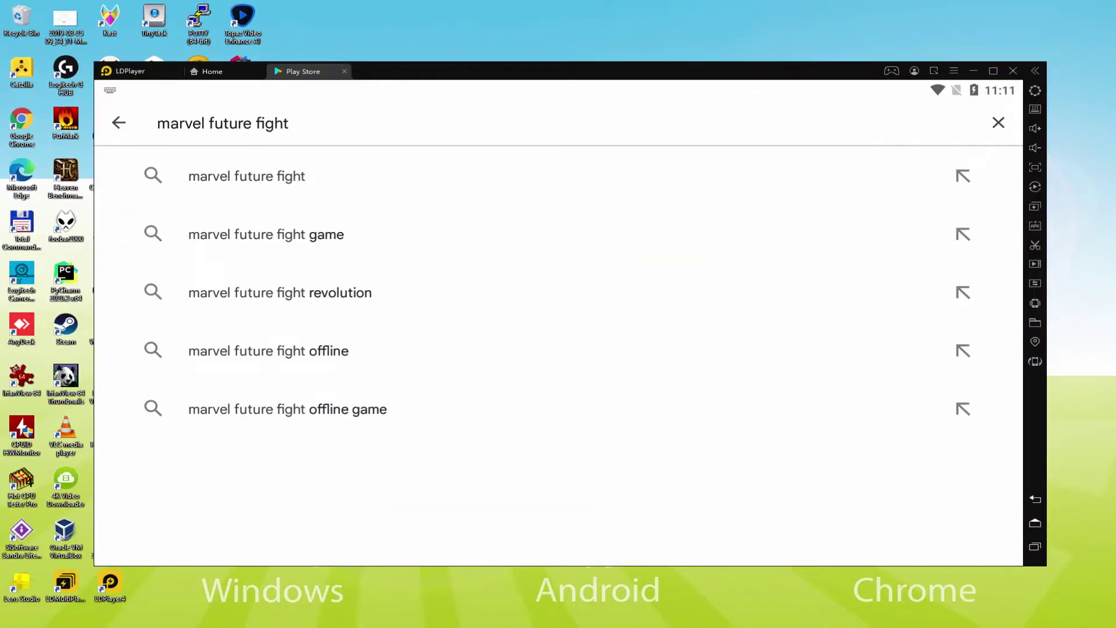
left_click(232, 174)
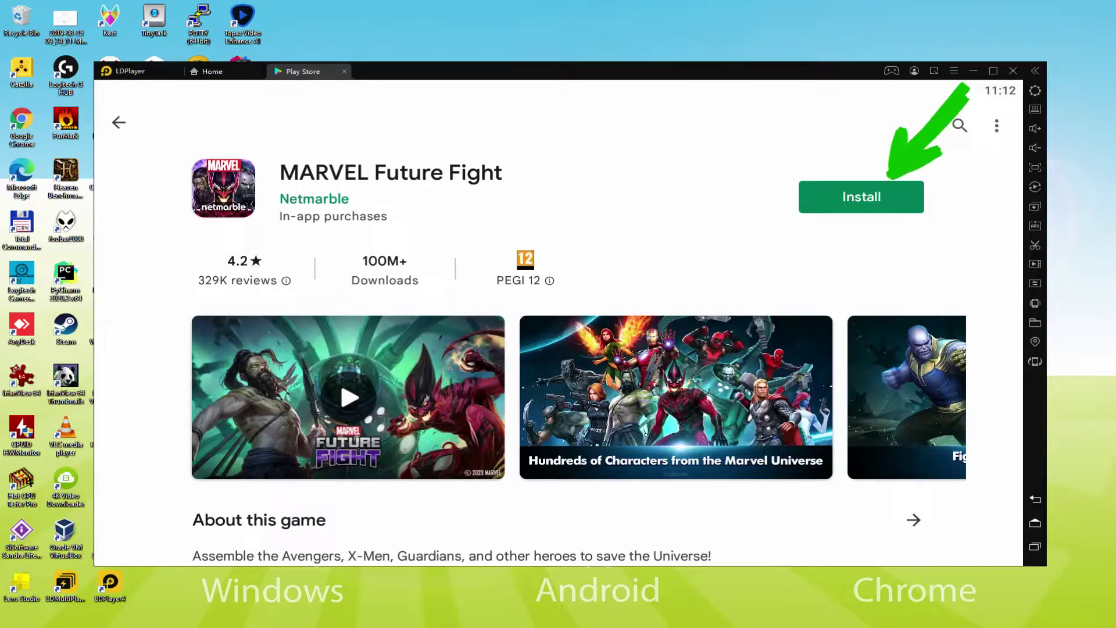
left_click(889, 186)
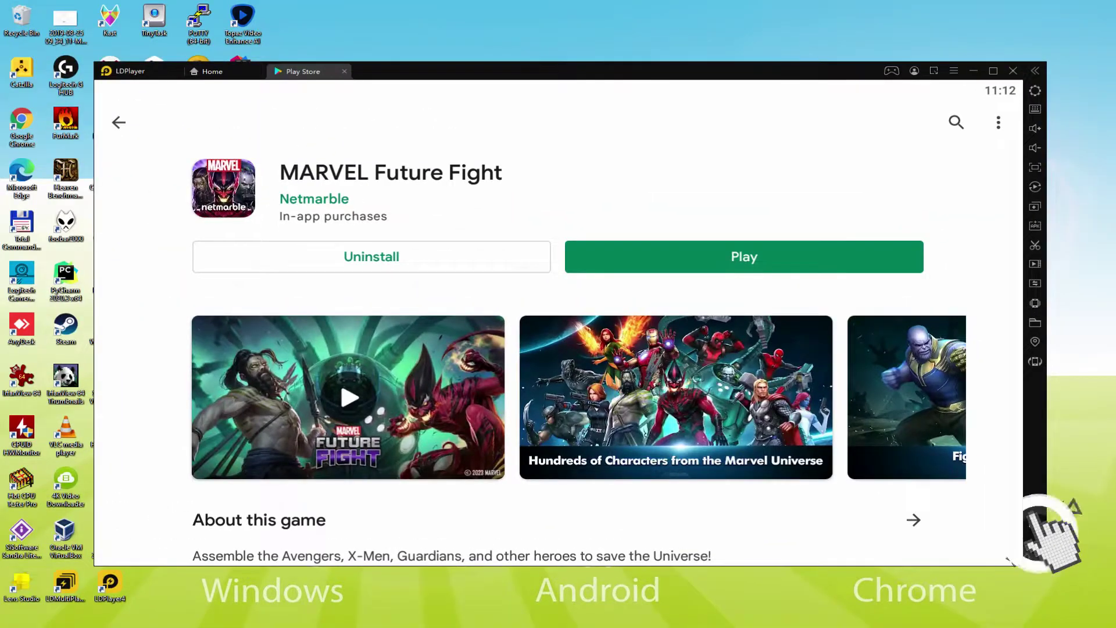
left_click(1034, 522)
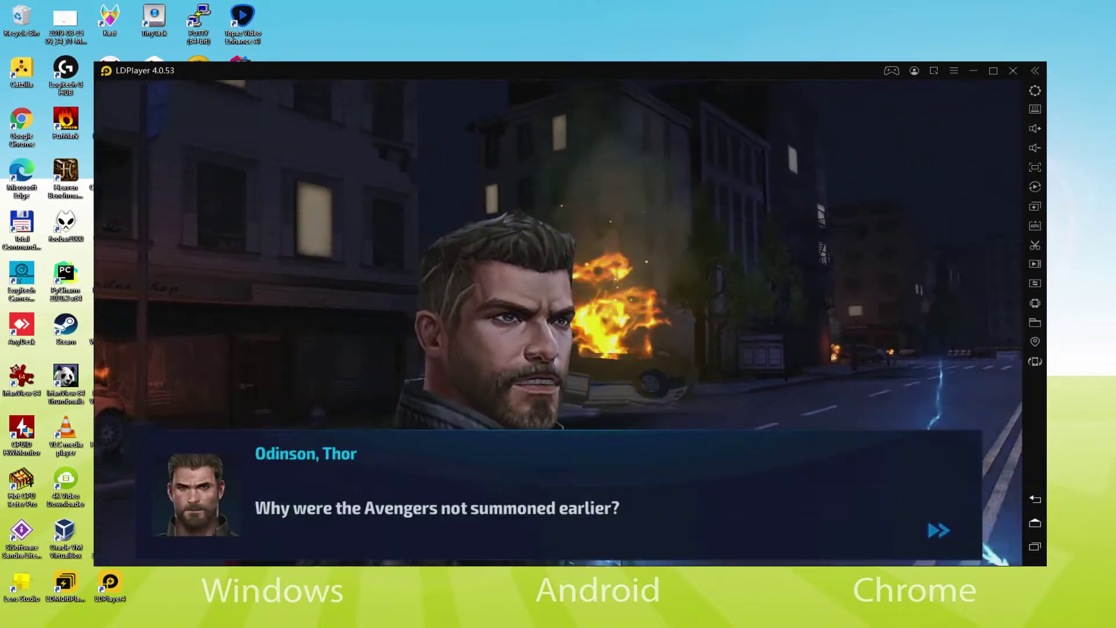
- Advance Thor's opening dialogue in MARVEL Future Fight and move him with the virtual pad
left_click(561, 520)
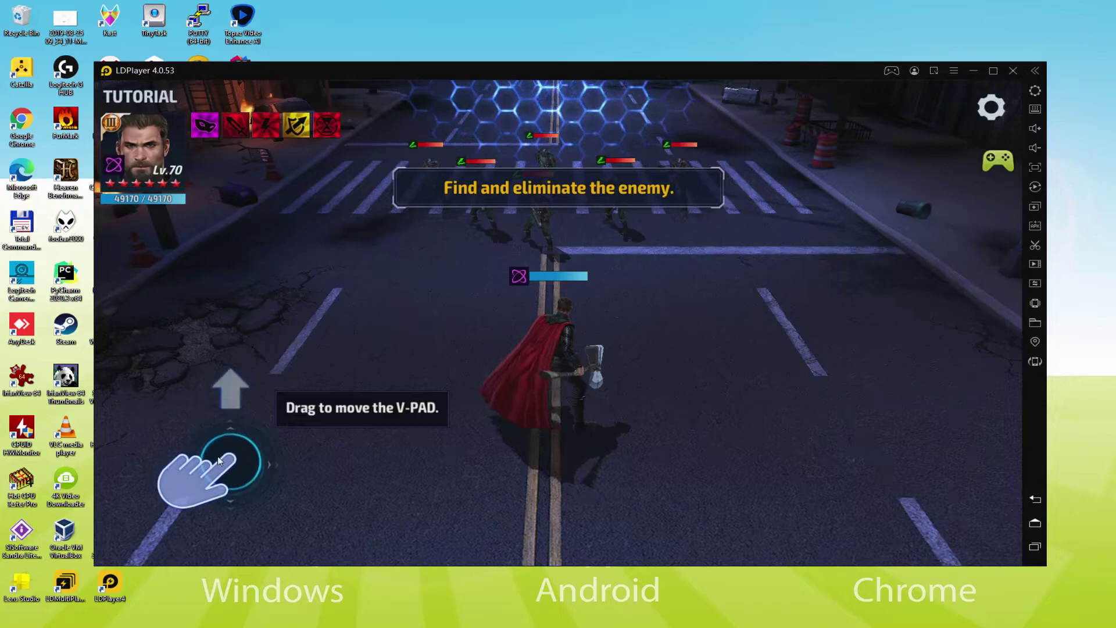
mouse_move(220, 460)
left_mouse_down()
mouse_move(313, 460)
mouse_move(158, 467)
mouse_move(333, 511)
mouse_move(261, 455)
mouse_move(209, 465)
mouse_move(293, 501)
mouse_move(238, 451)
mouse_move(225, 519)
left_mouse_up()
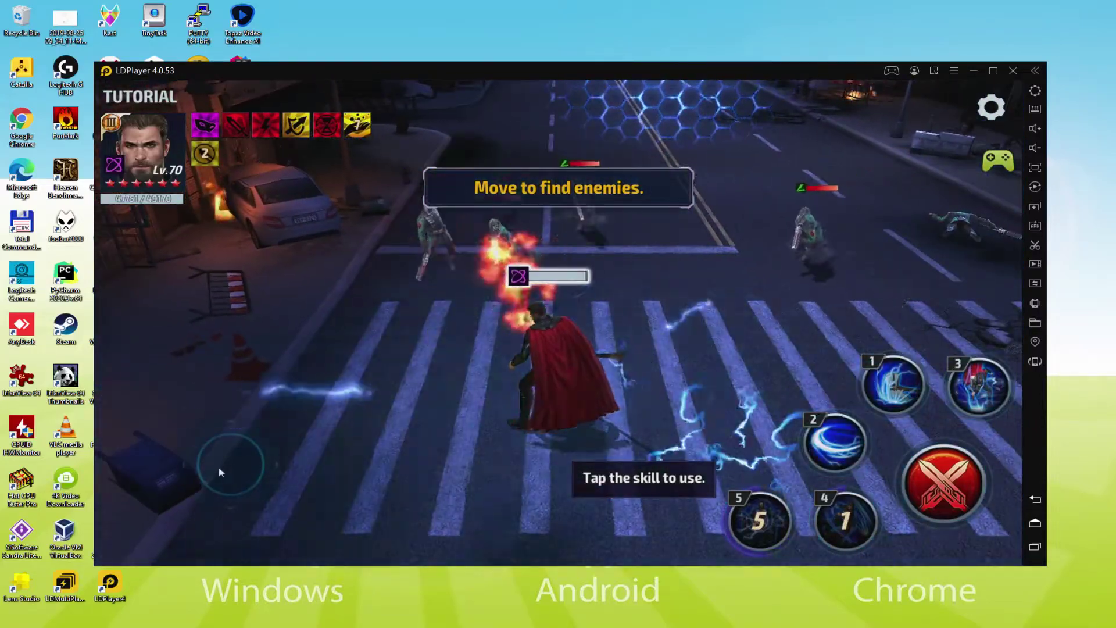
mouse_move(218, 467)
left_mouse_down()
mouse_move(288, 466)
mouse_move(254, 448)
mouse_move(134, 461)
left_mouse_up()
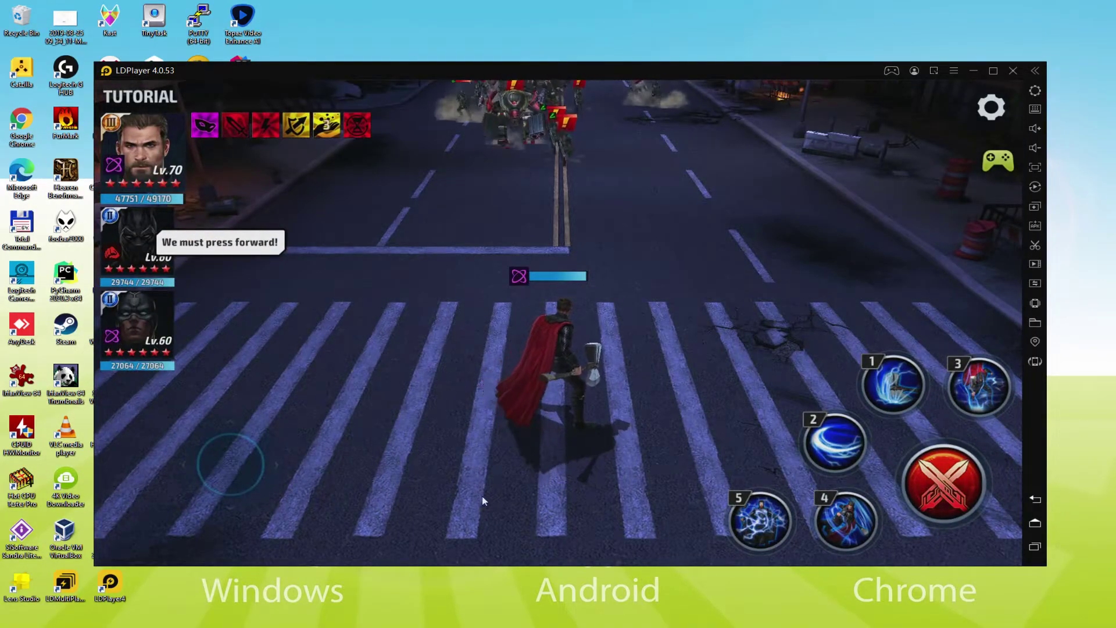
- Attack the street enemies in the tutorial with skills 3, 1, 5 and 4
key("3")
key("1")
key("5")
key("4")
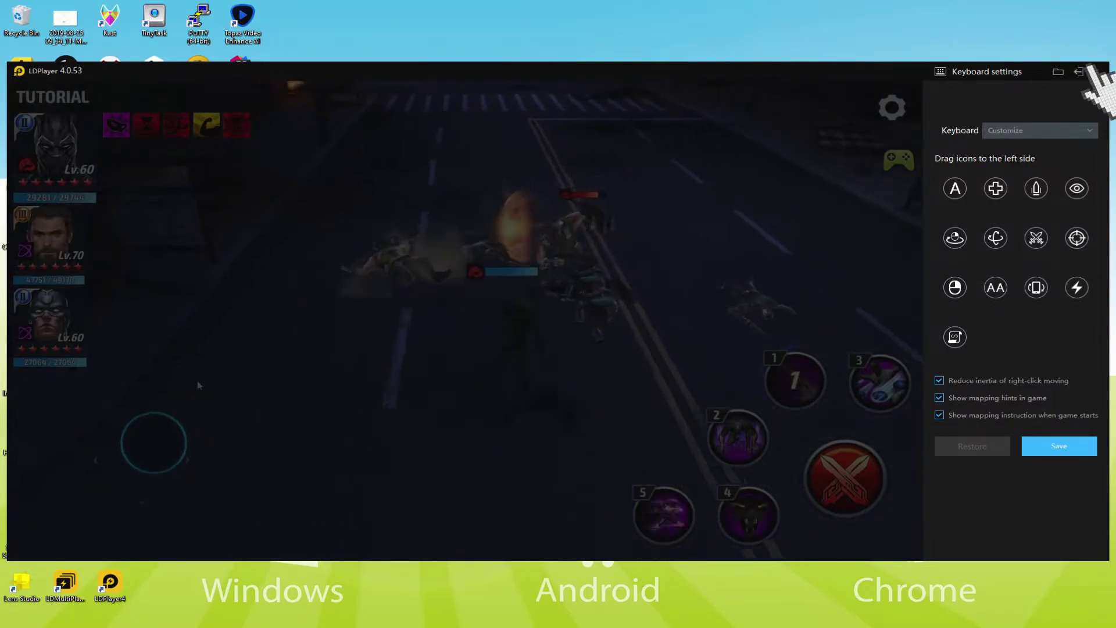
- Exit the keyboard settings and fight on as Black Panther with skills 5, 1 and 4
left_click(1079, 72)
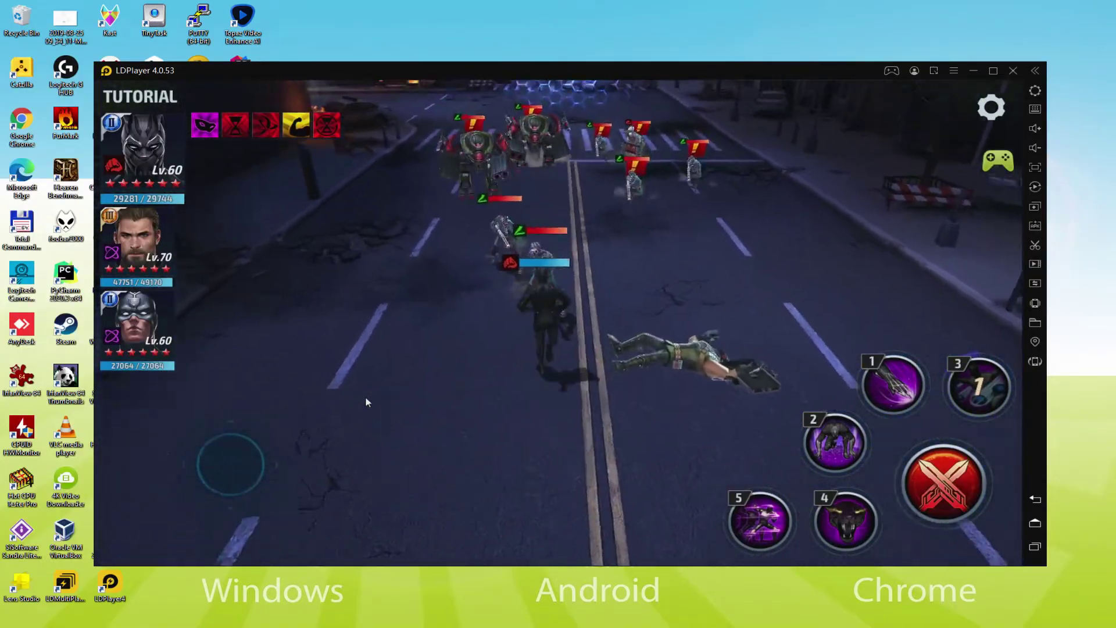
key("5")
key("1")
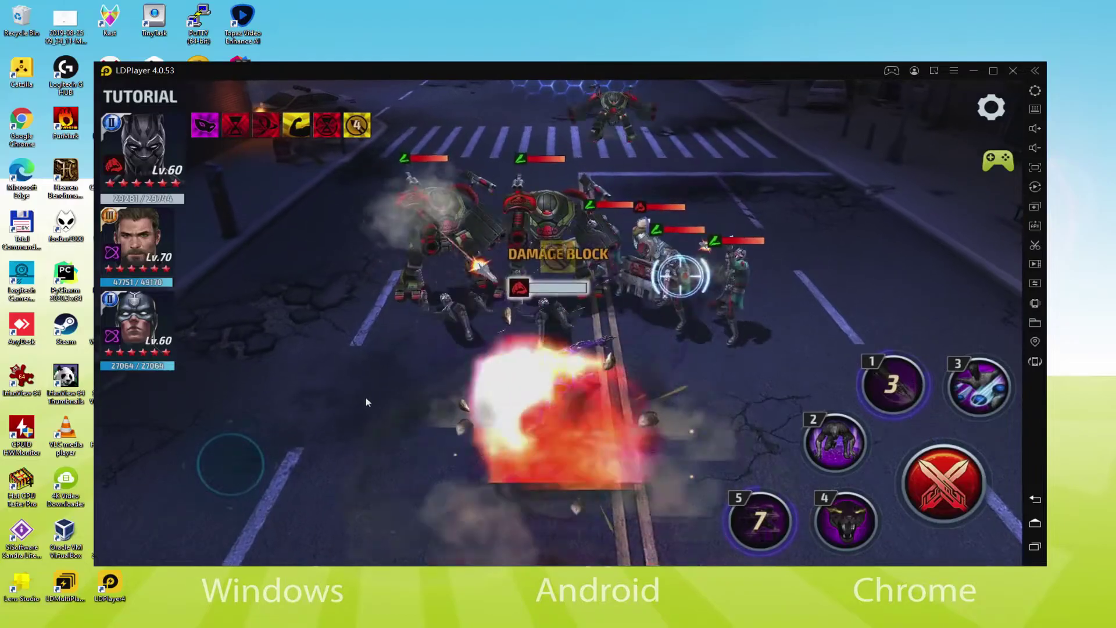
key("4")
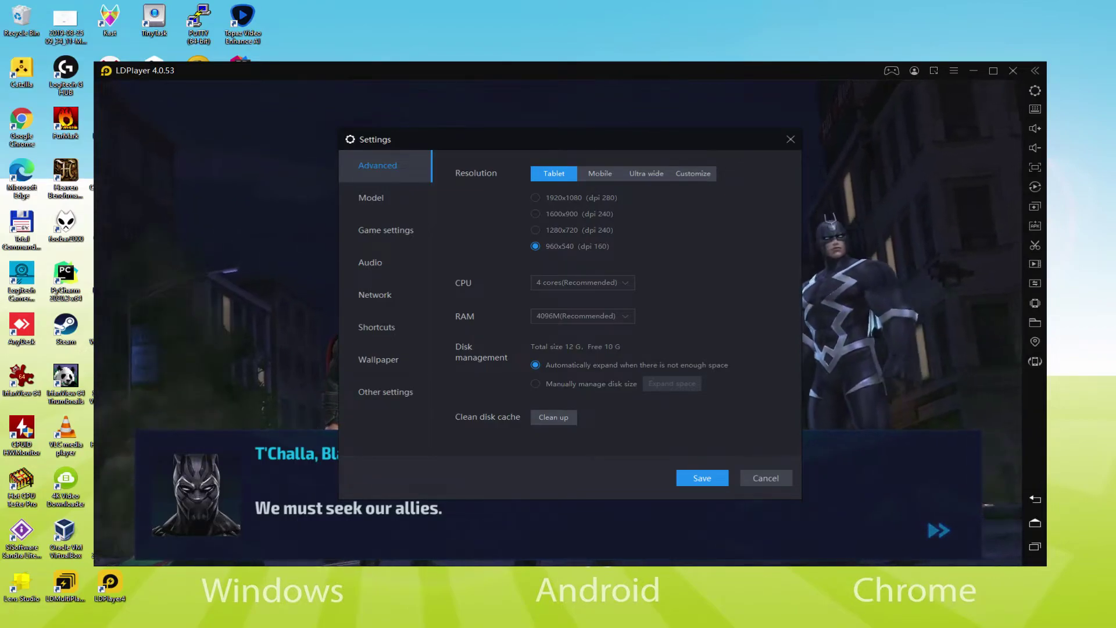
- Examine the emulator's Advanced and Model settings, closing them without changing anything
key("Escape")
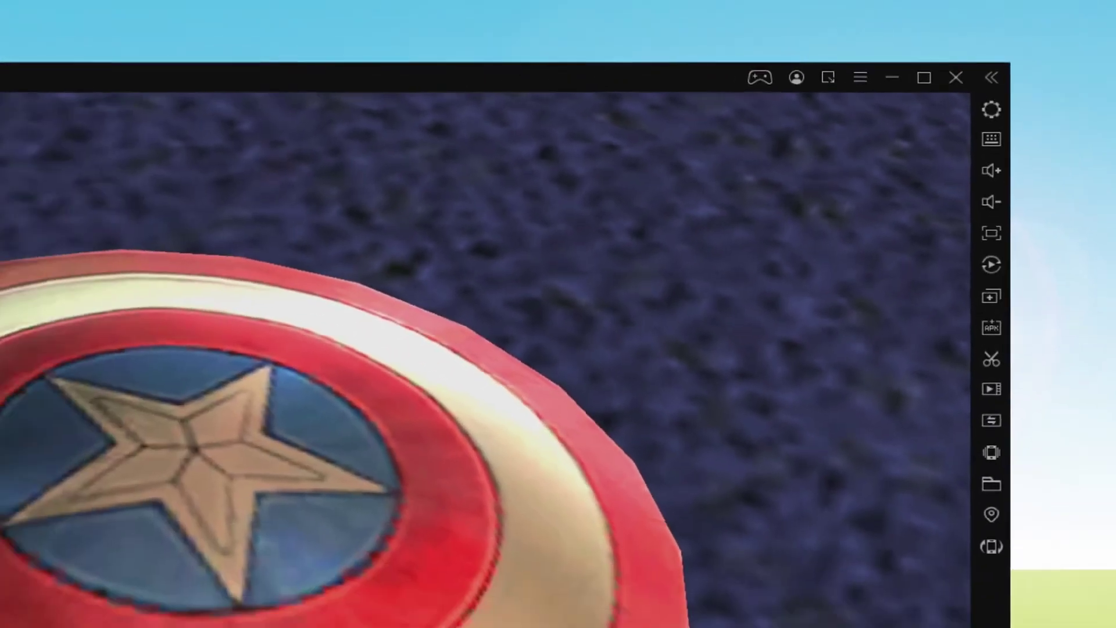
left_click(899, 150)
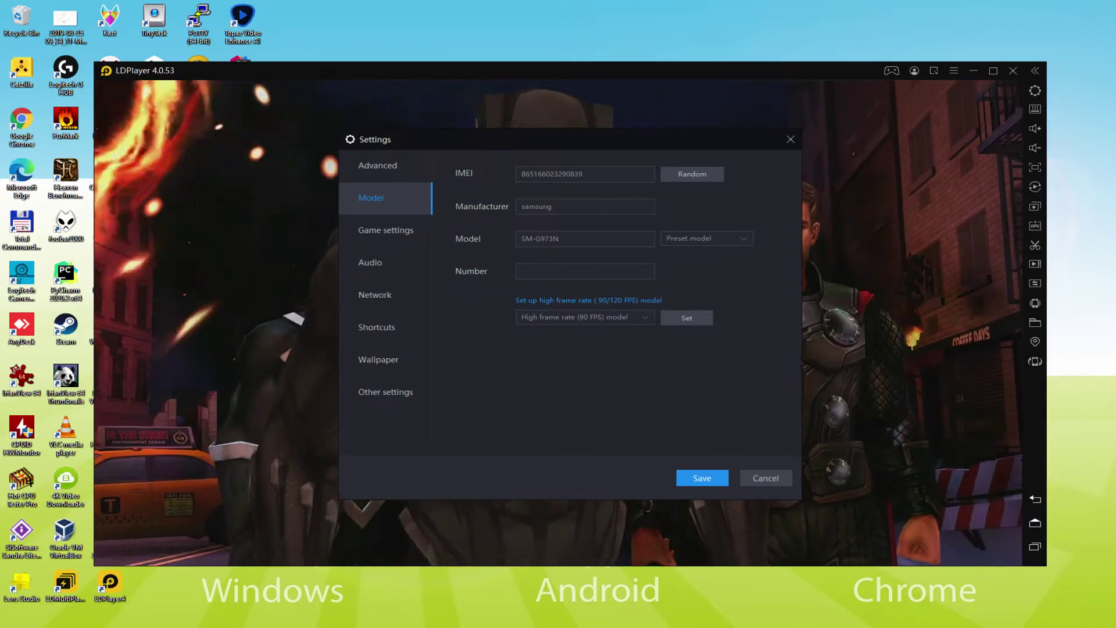
key("Escape")
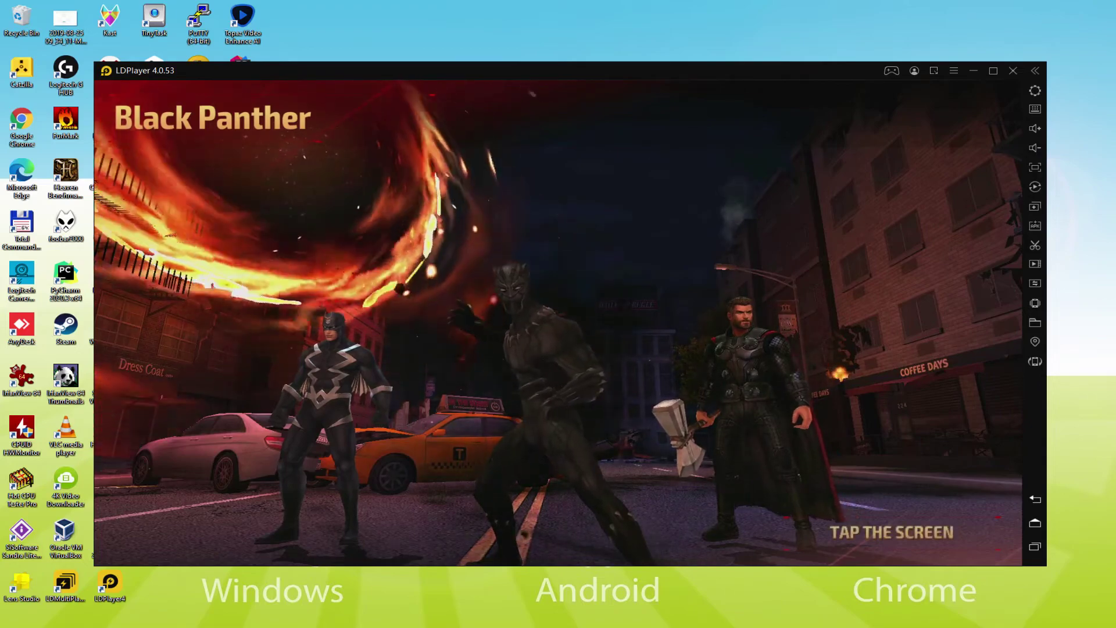
- Continue past the Black Panther team introduction and dismiss the ultimate skill explanation
left_click(592, 525)
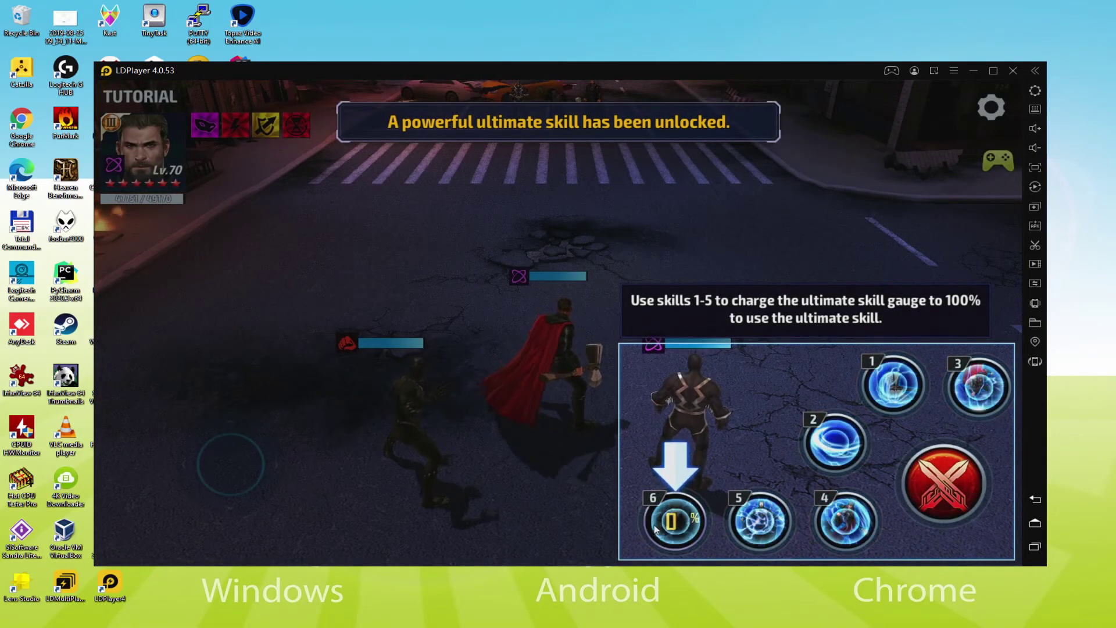
left_click(706, 525)
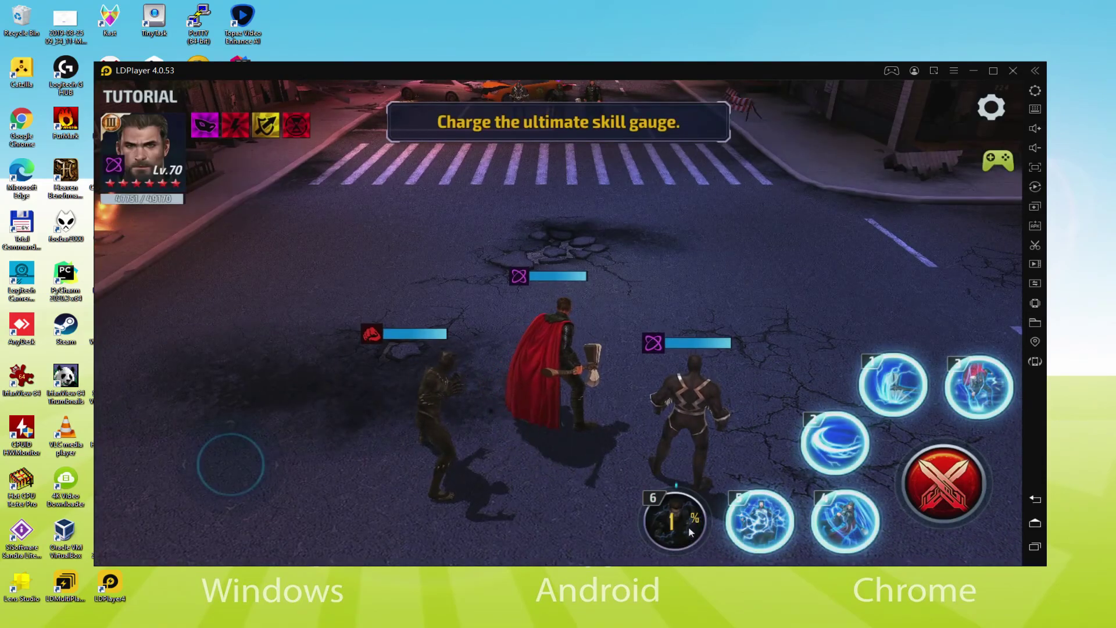